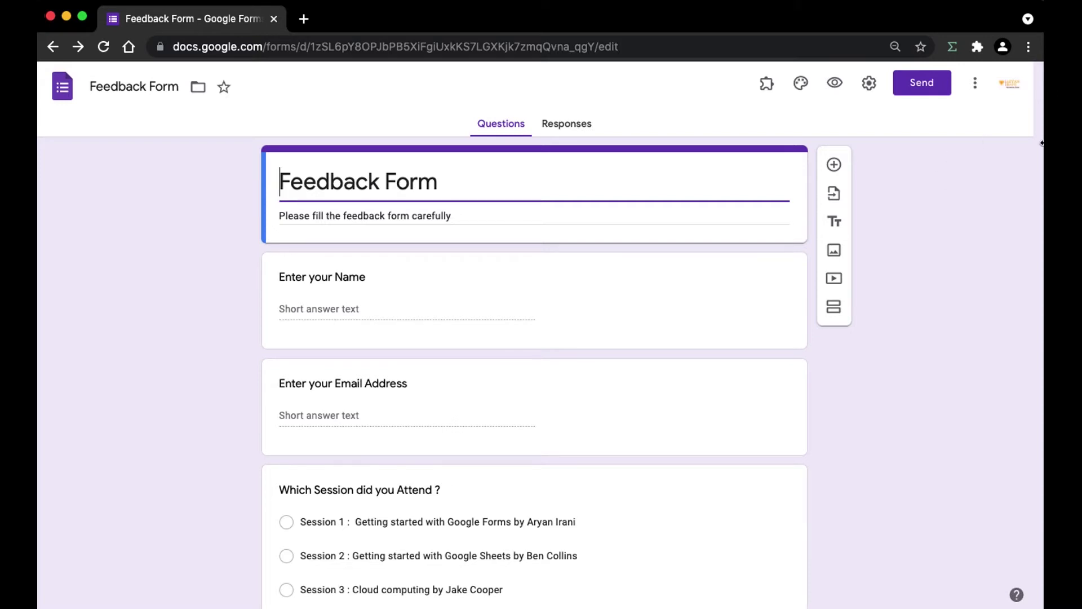
Leave the form title, scroll through the form and select the 'Which Session did you Attend ?' question.
{"action": "left_click", "coordinate": [244, 208]}
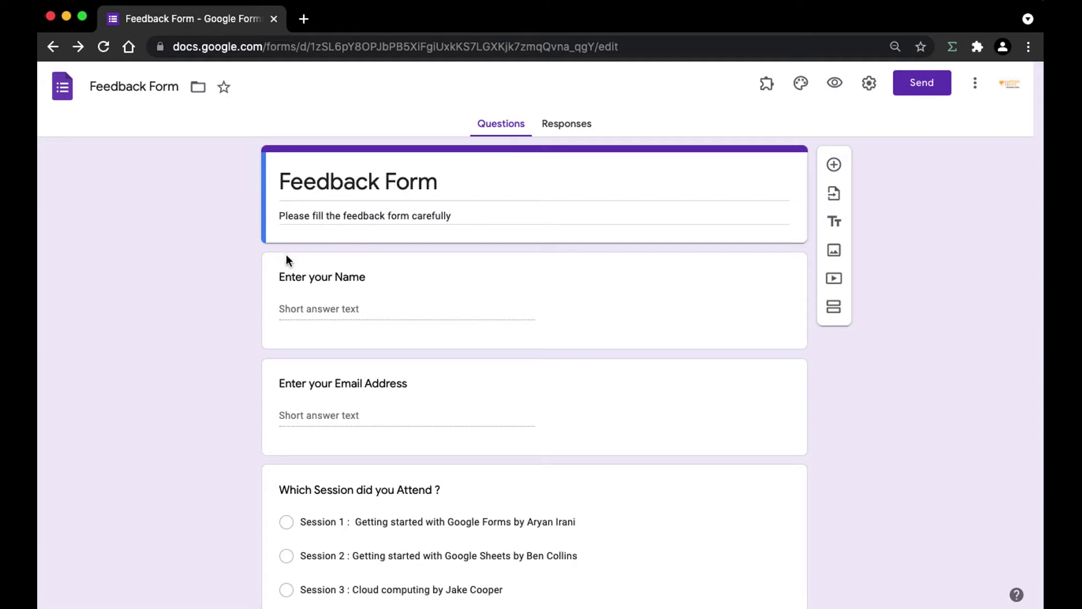
{"action": "scroll", "coordinate": [336, 255], "scroll_direction": "down", "scroll_amount": 1}
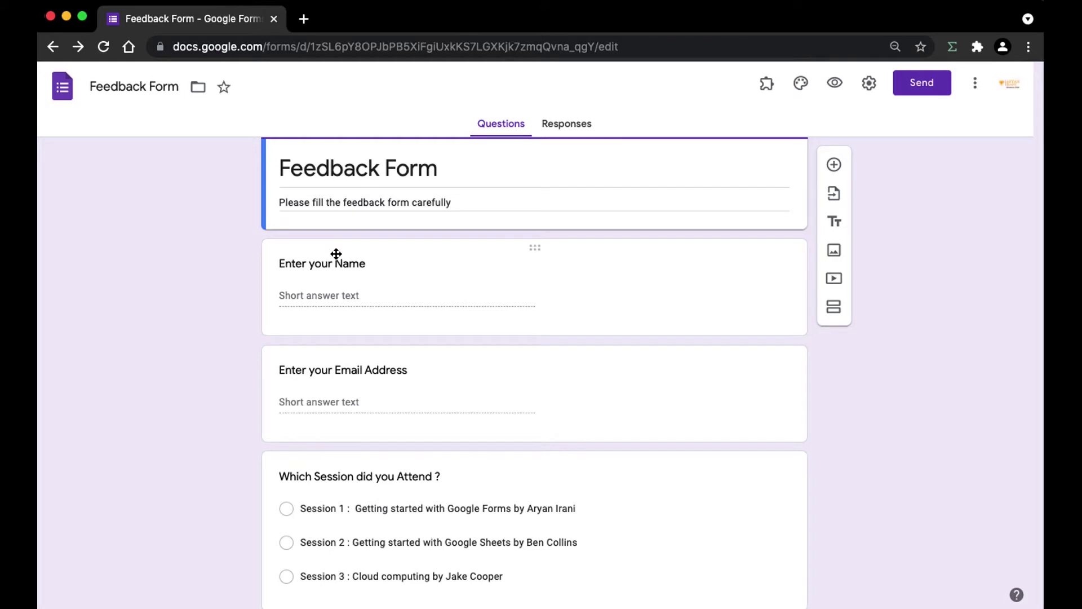
{"action": "scroll", "coordinate": [336, 255], "scroll_direction": "down", "scroll_amount": 2}
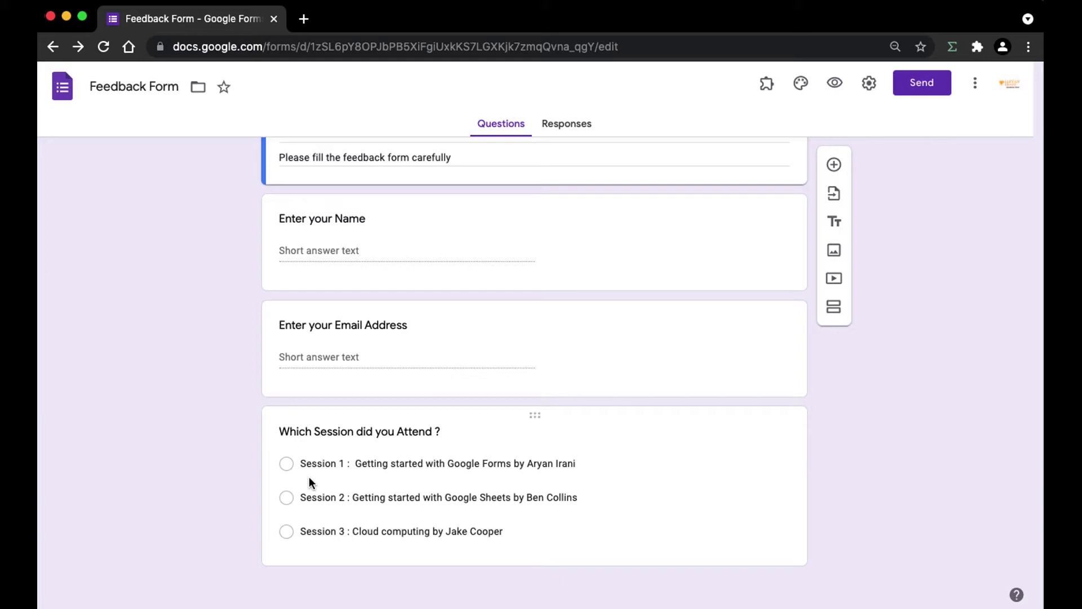
{"action": "scroll", "coordinate": [381, 319], "scroll_direction": "up", "scroll_amount": 2}
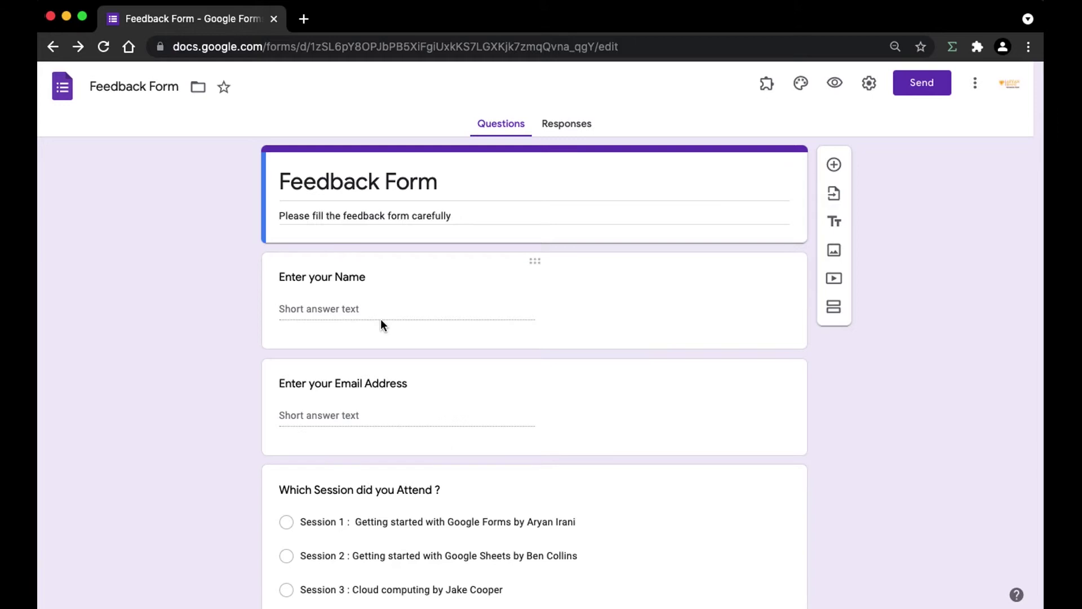
{"action": "left_click", "coordinate": [633, 491]}
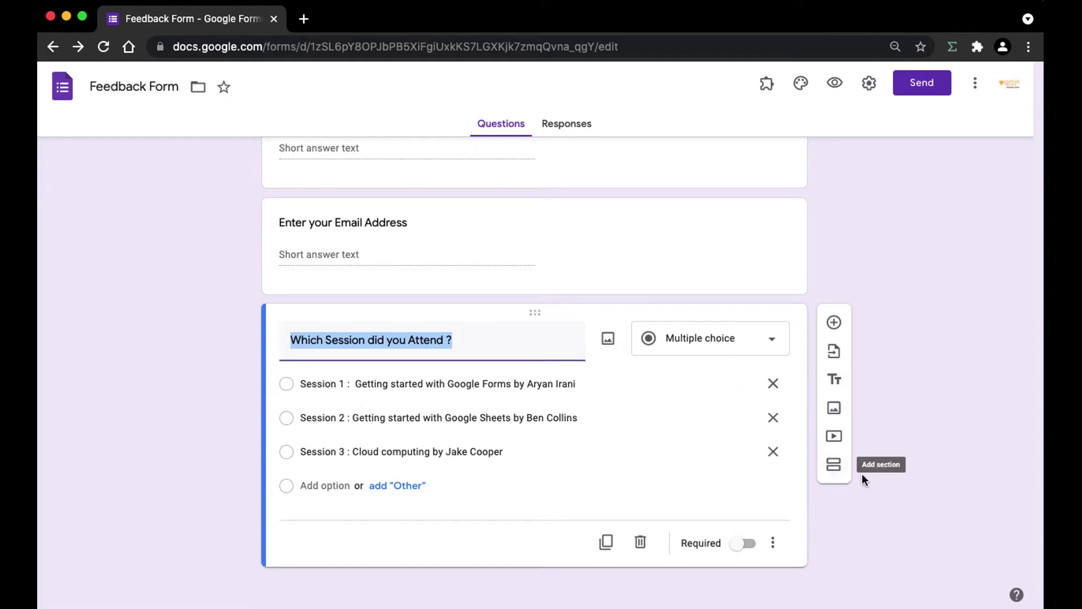
Insert a section below the session question, replacing 'Untitled Section' with 'Session 1 Feedback'.
{"action": "left_click", "coordinate": [503, 537]}
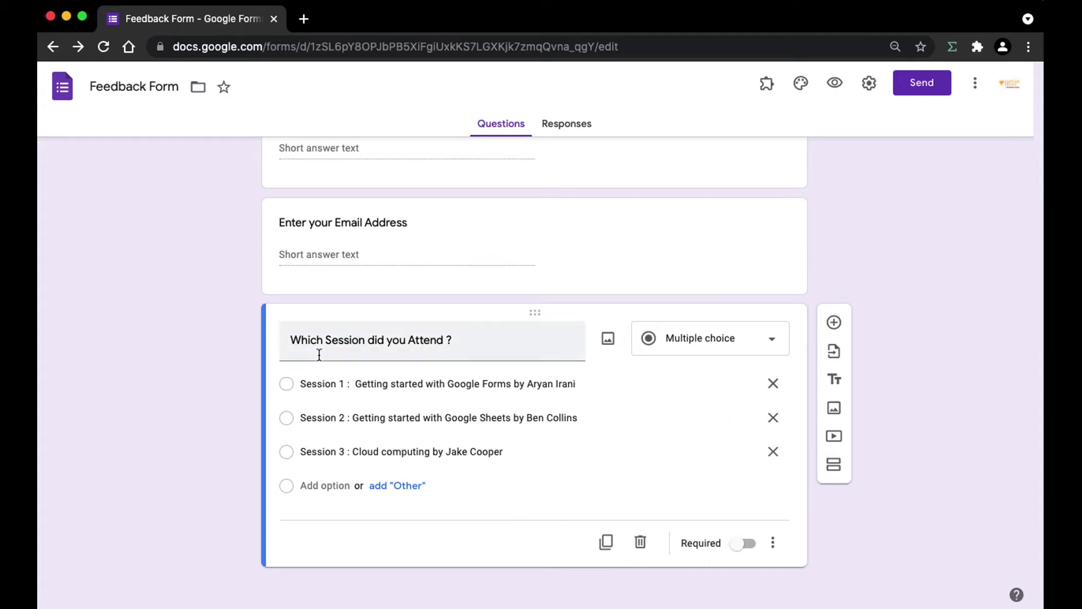
{"action": "left_click", "coordinate": [833, 466]}
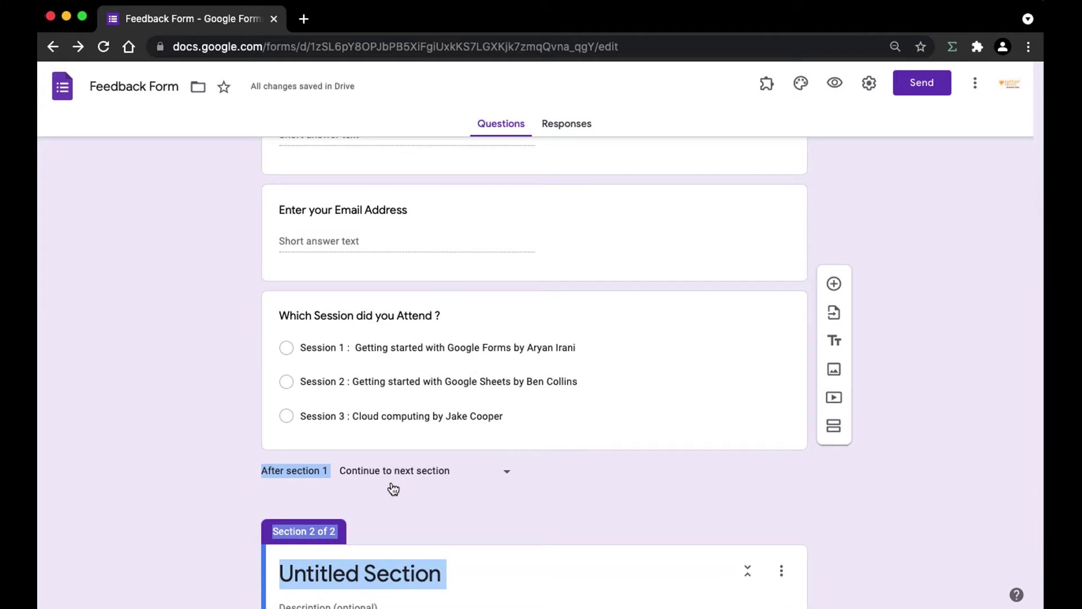
{"action": "left_click", "coordinate": [353, 570]}
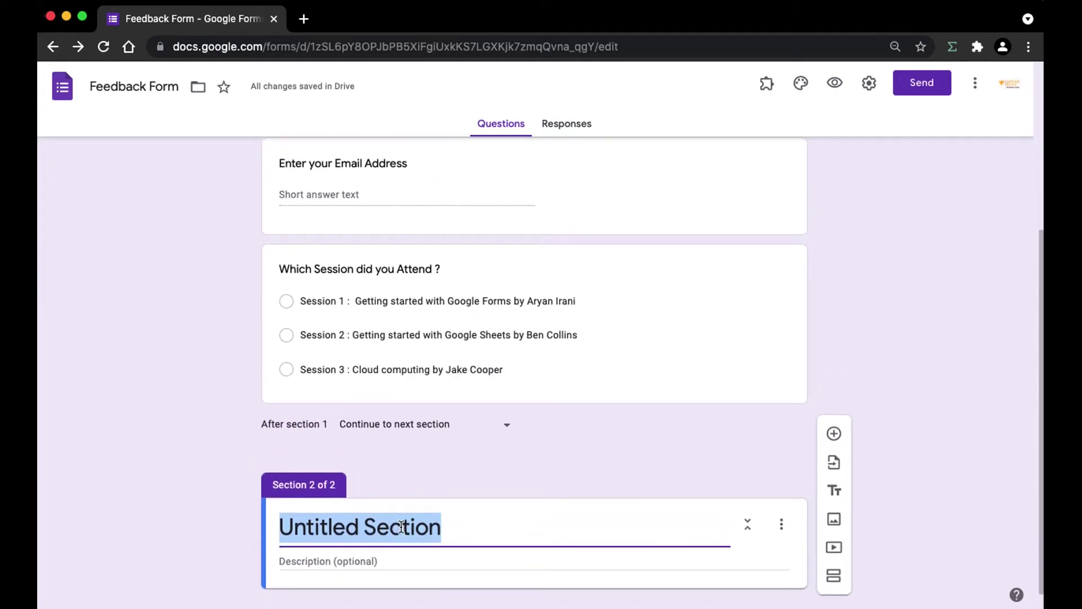
{"action": "left_click", "coordinate": [326, 536]}
{"action": "left_click", "coordinate": [369, 515]}
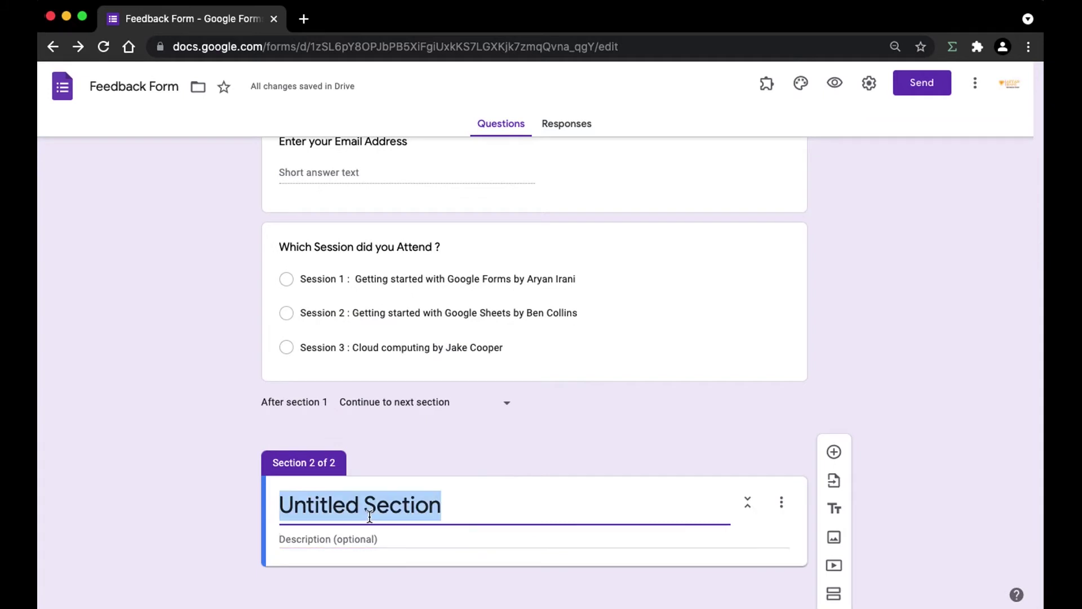
{"action": "key", "text": "BackSpace"}
{"action": "type", "text": "Session 1 :"}
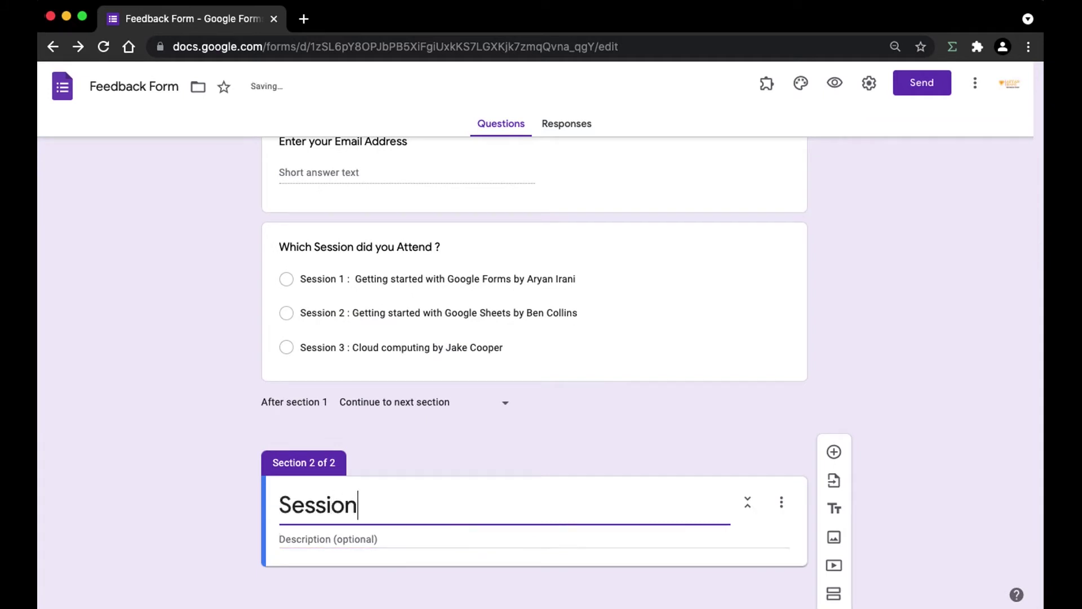
{"action": "key", "text": "BackSpace"}
{"action": "type", "text": "Feedback"}
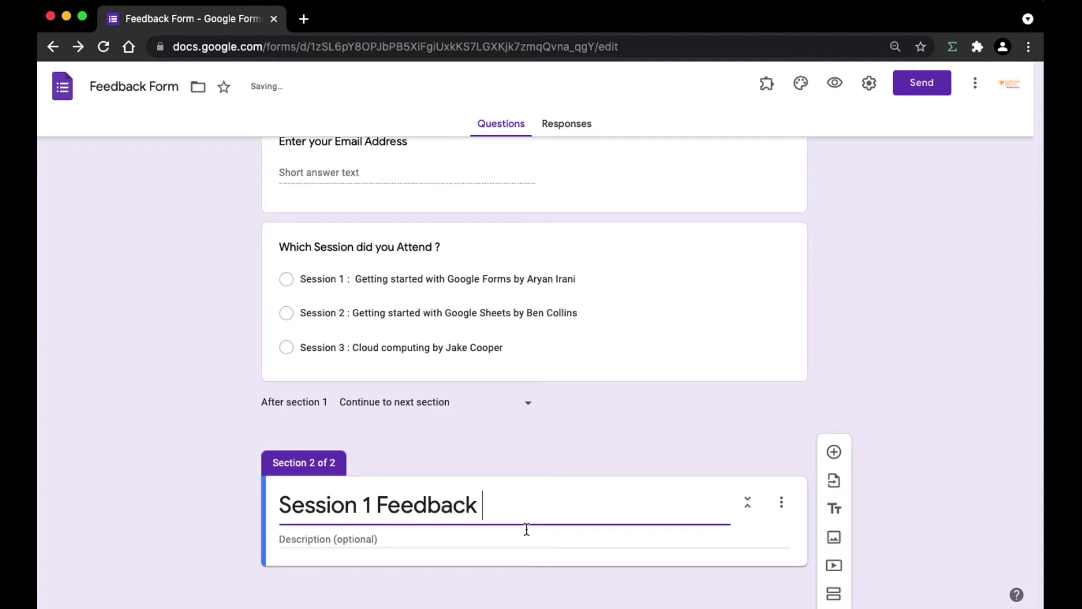
Add a question titled 'Rate the Session' and set its type to Multiple choice.
{"action": "left_click", "coordinate": [840, 451]}
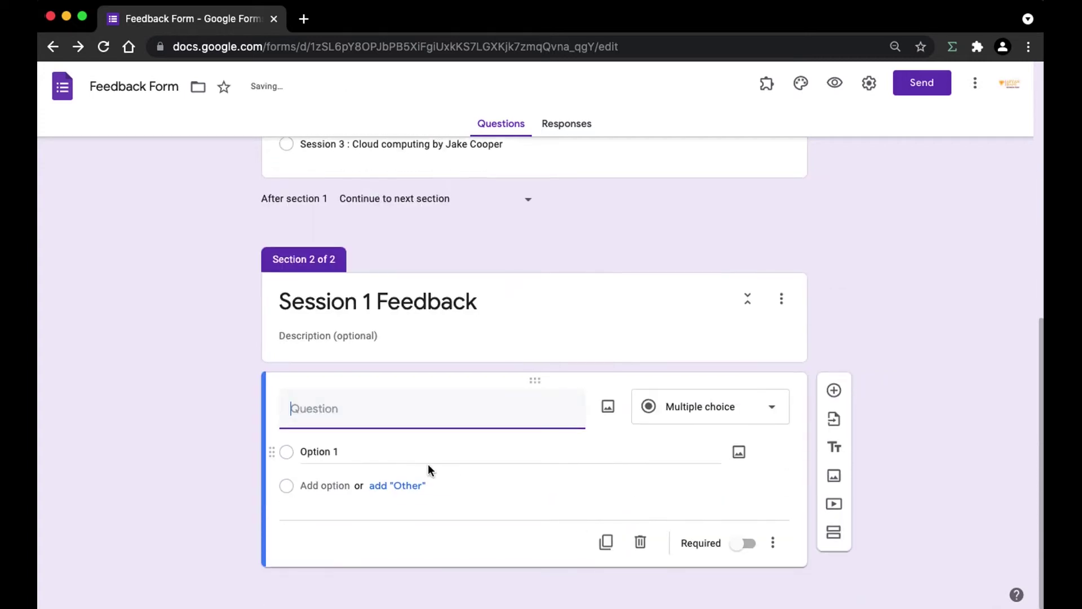
{"action": "type", "text": "Rate the Session"}
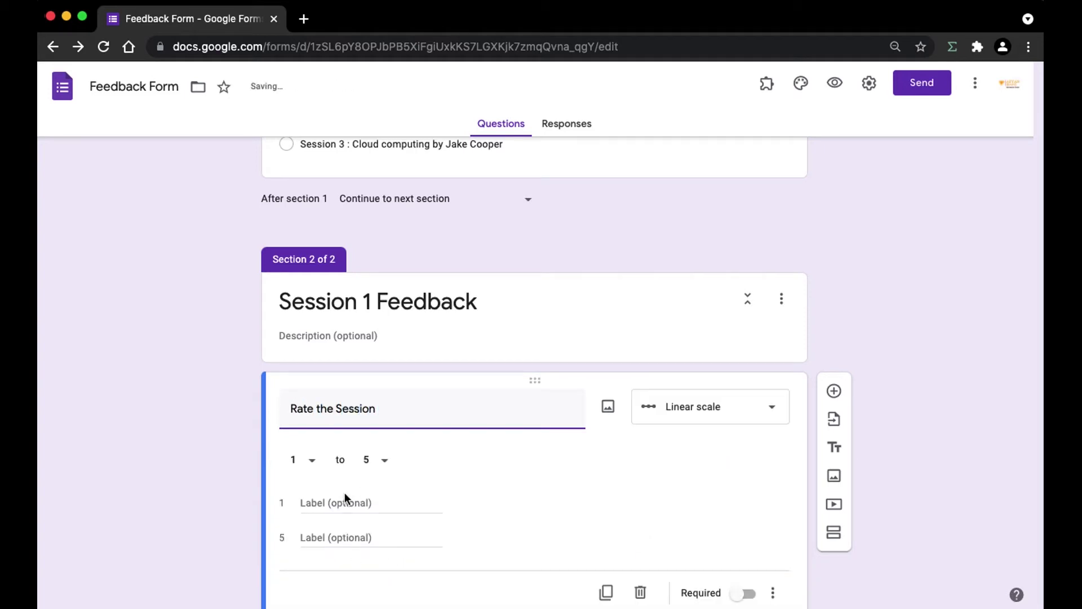
{"action": "left_click", "coordinate": [683, 420]}
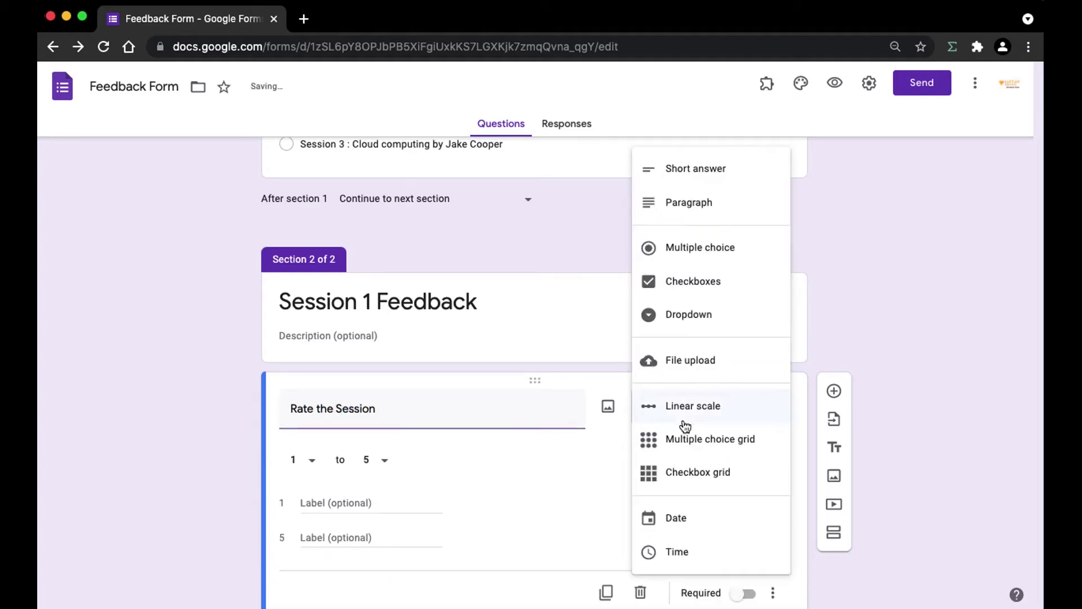
{"action": "left_click", "coordinate": [699, 248]}
Enter the answer options Very Good, Good and Fair.
{"action": "left_click", "coordinate": [340, 445]}
{"action": "type", "text": "Ve"}
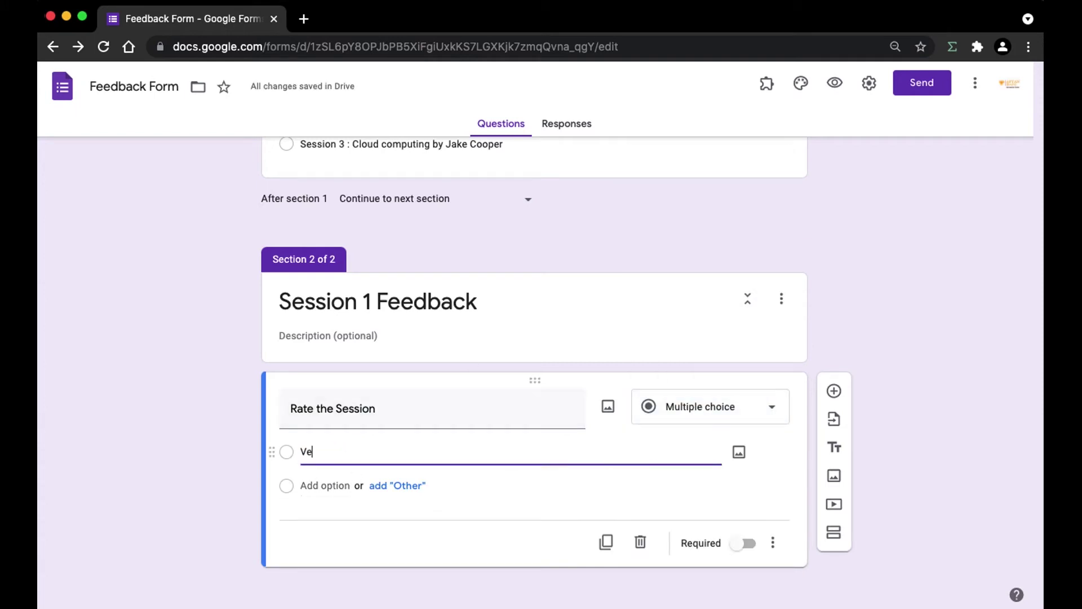
{"action": "type", "text": "ry Good"}
{"action": "left_click", "coordinate": [320, 484]}
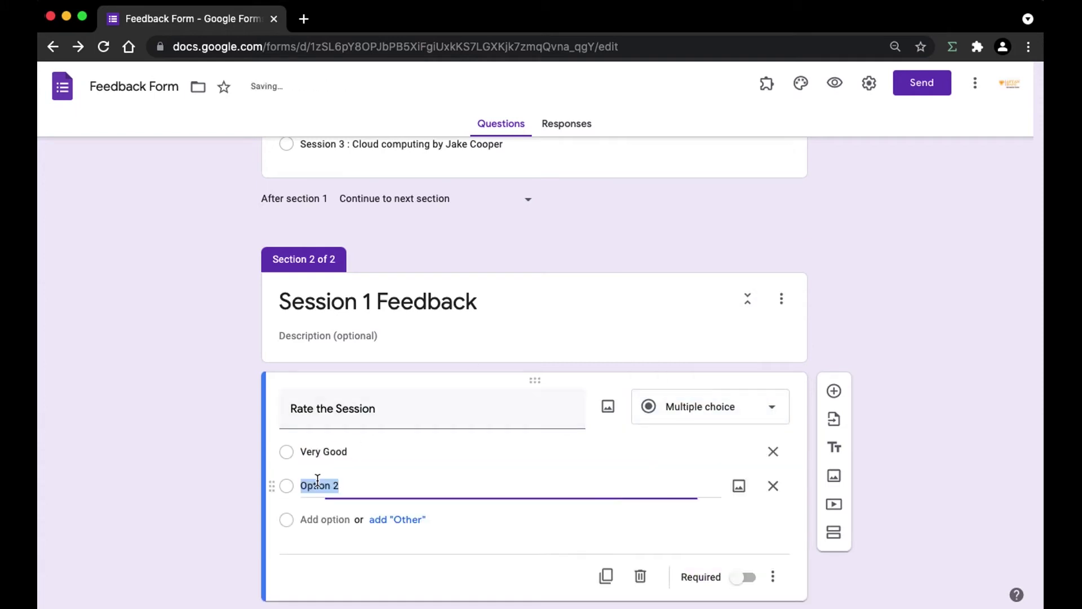
{"action": "type", "text": "Good"}
{"action": "left_click", "coordinate": [325, 515]}
{"action": "type", "text": "Fair"}
{"action": "left_click", "coordinate": [834, 314]}
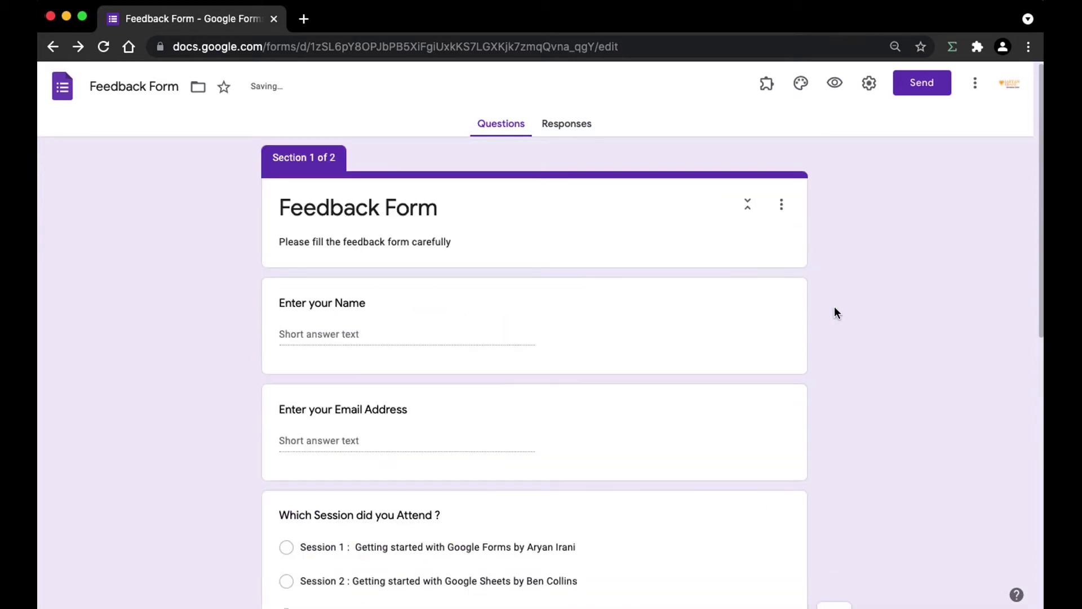
Add the question 'Would you like to give any comment.' below the rating question.
{"action": "left_click", "coordinate": [836, 327]}
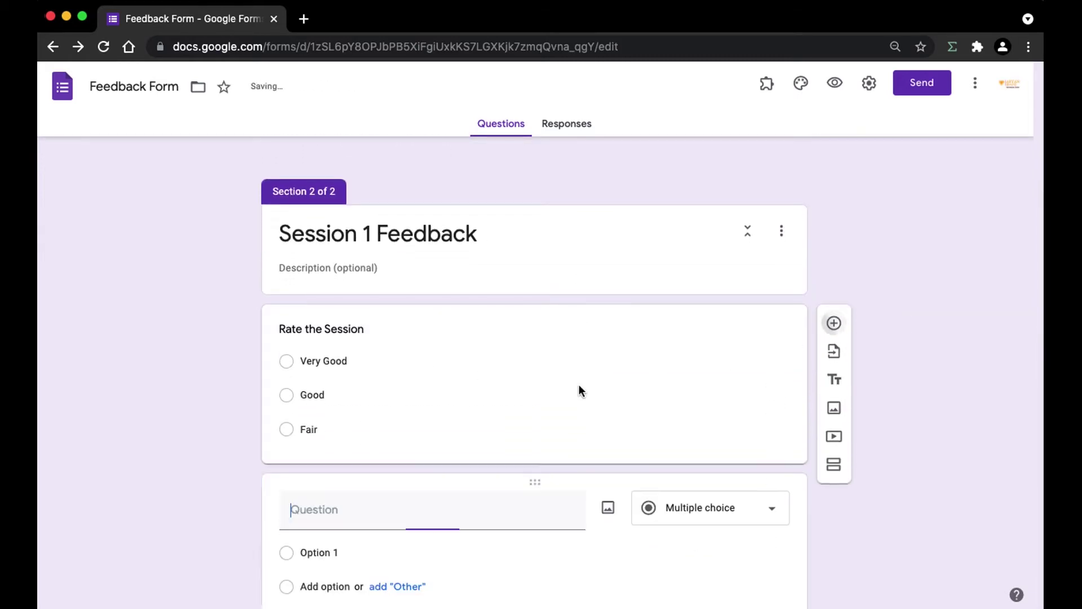
{"action": "type", "text": "Would you "}
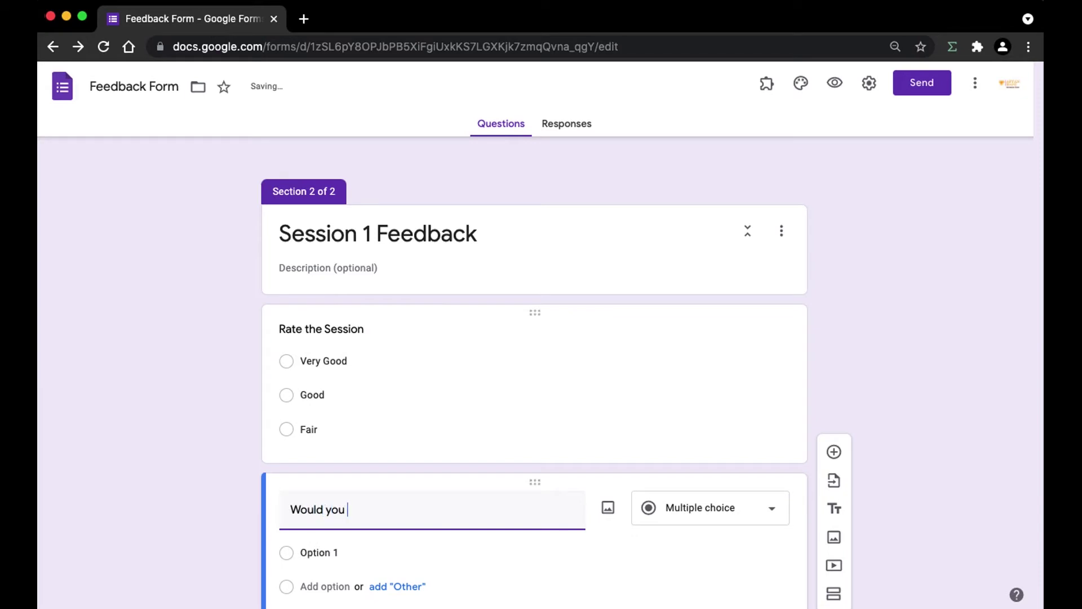
{"action": "type", "text": "like to give a"}
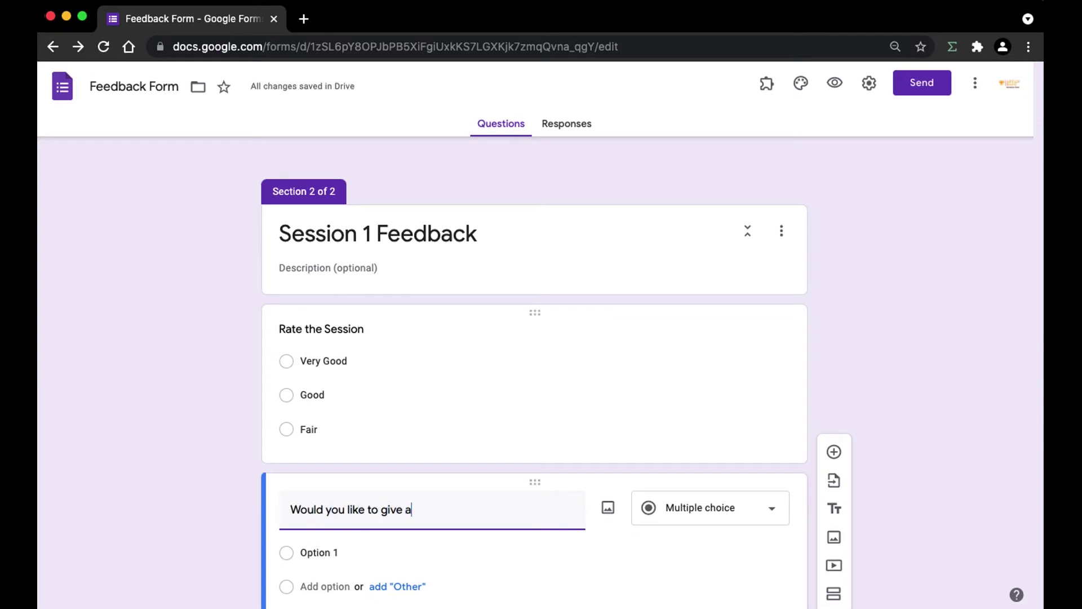
{"action": "type", "text": "ny comment."}
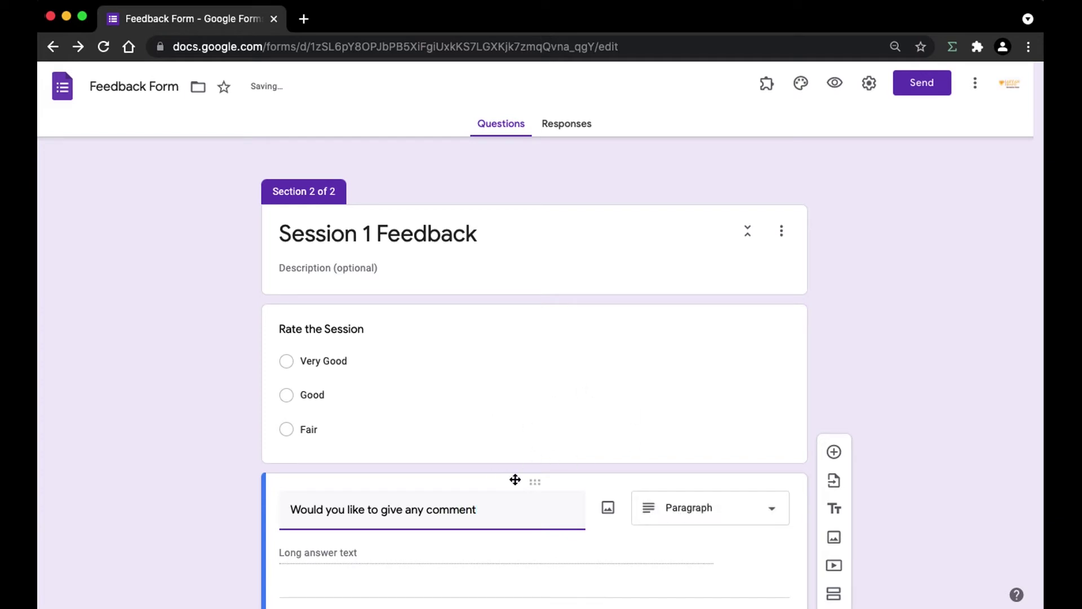
{"action": "left_click", "coordinate": [584, 388]}
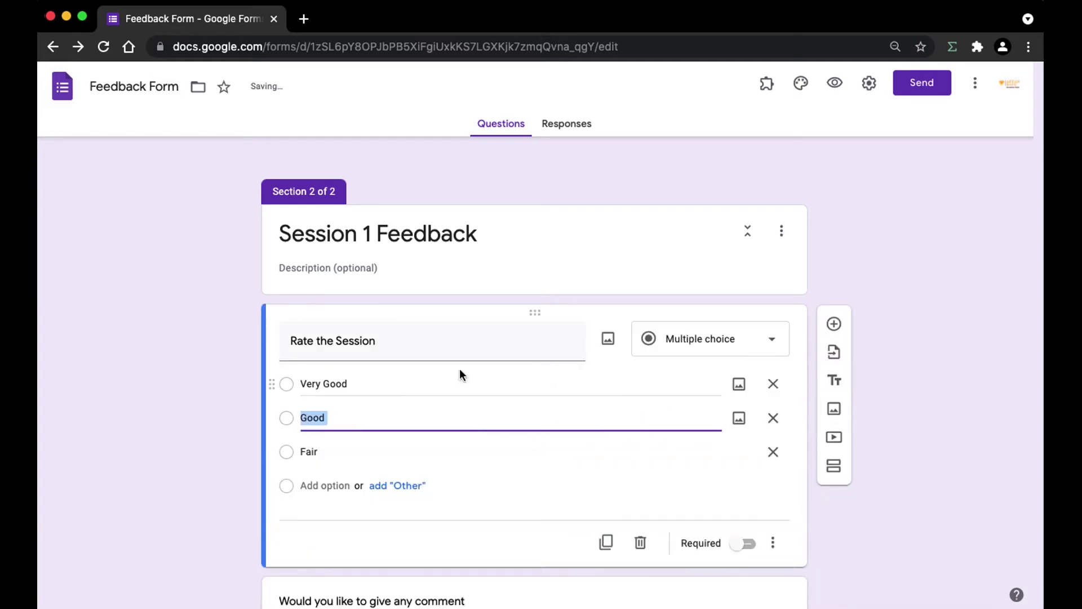
Scroll back to the 'Which Session did you Attend ?' question and select it.
{"action": "scroll", "coordinate": [604, 358], "scroll_direction": "down", "scroll_amount": 2}
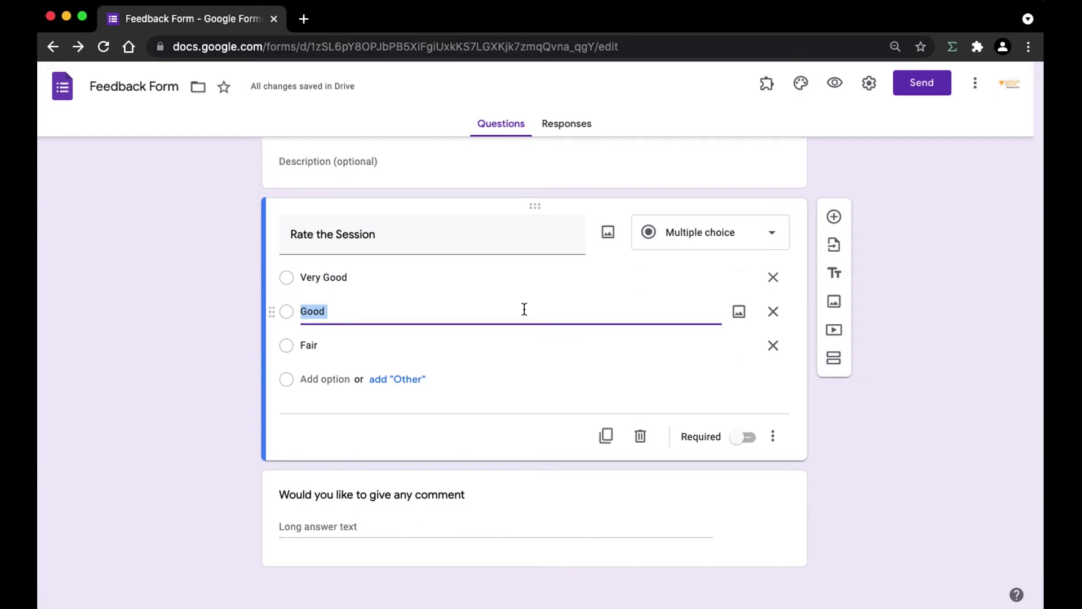
{"action": "scroll", "coordinate": [523, 307], "scroll_direction": "up", "scroll_amount": 12}
{"action": "scroll", "coordinate": [450, 367], "scroll_direction": "down", "scroll_amount": 3}
{"action": "scroll", "coordinate": [588, 397], "scroll_direction": "down", "scroll_amount": 1}
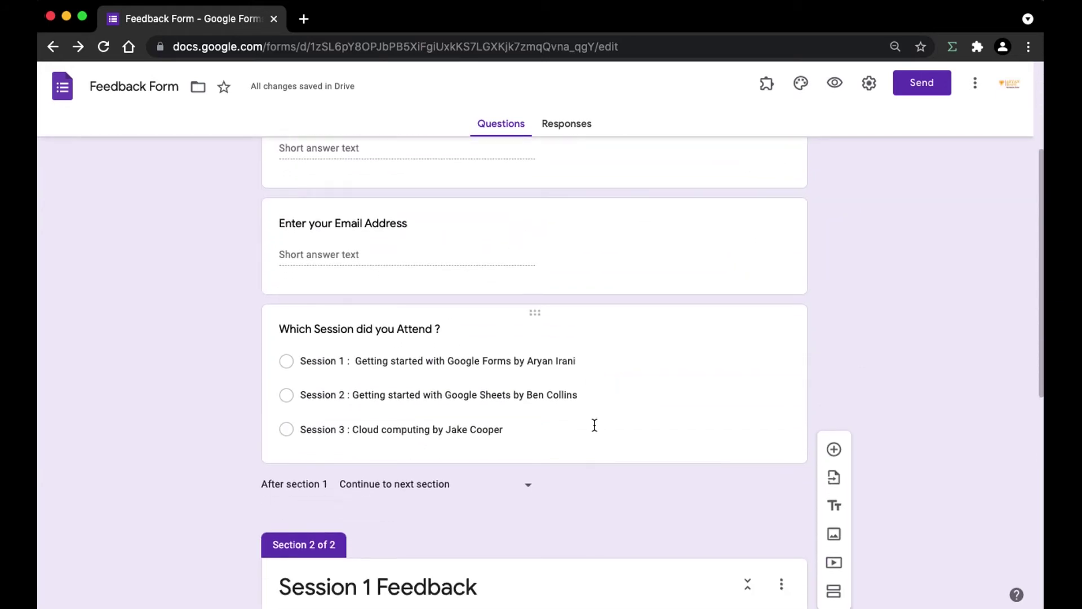
{"action": "left_click", "coordinate": [595, 425]}
{"action": "left_click", "coordinate": [750, 339]}
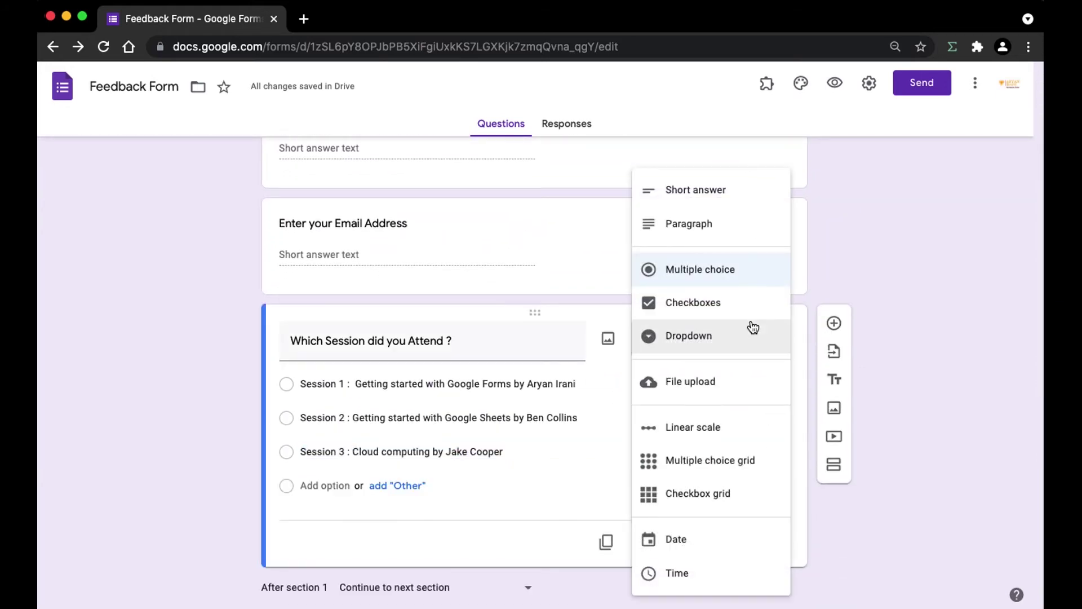
{"action": "left_click", "coordinate": [881, 279]}
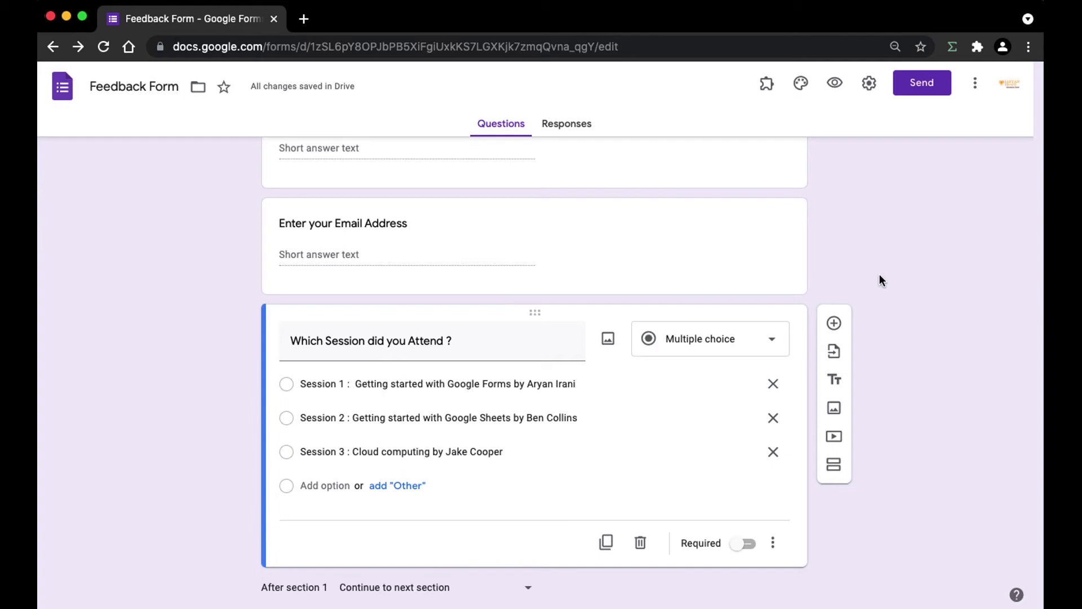
{"action": "scroll", "coordinate": [521, 353], "scroll_direction": "up", "scroll_amount": 1}
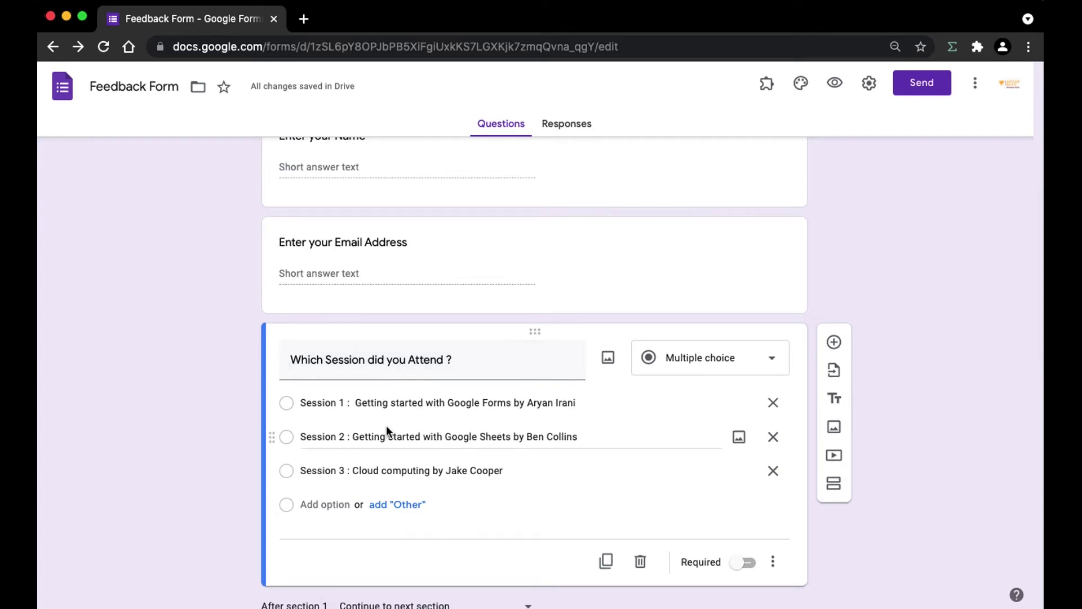
{"action": "scroll", "coordinate": [471, 398], "scroll_direction": "up", "scroll_amount": 3}
{"action": "scroll", "coordinate": [468, 398], "scroll_direction": "down", "scroll_amount": 10}
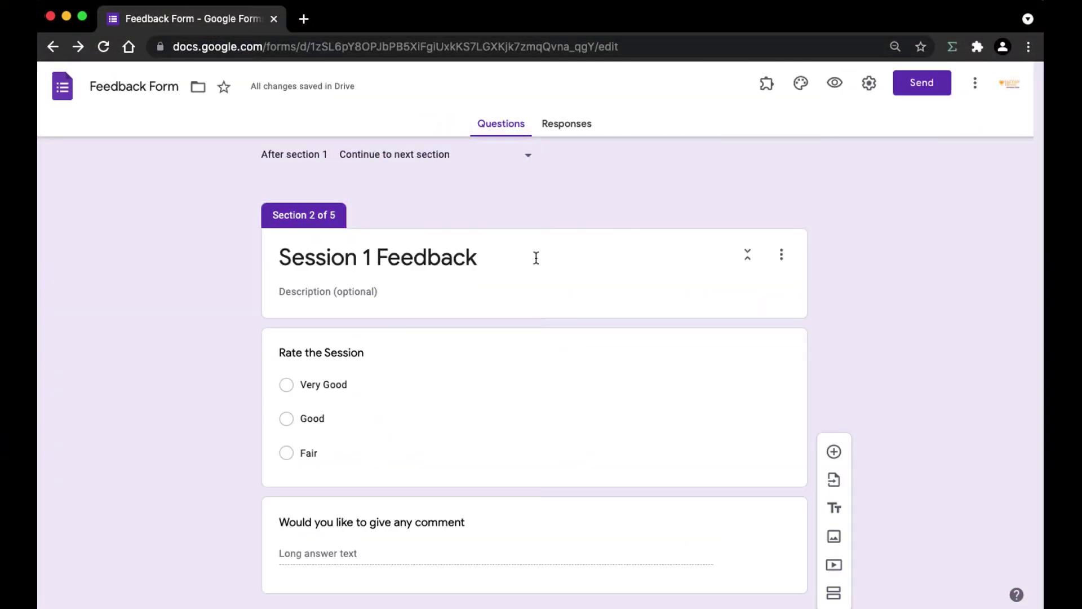
{"action": "scroll", "coordinate": [536, 256], "scroll_direction": "down", "scroll_amount": 15}
{"action": "scroll", "coordinate": [536, 254], "scroll_direction": "up", "scroll_amount": 20}
{"action": "scroll", "coordinate": [530, 246], "scroll_direction": "up", "scroll_amount": 4}
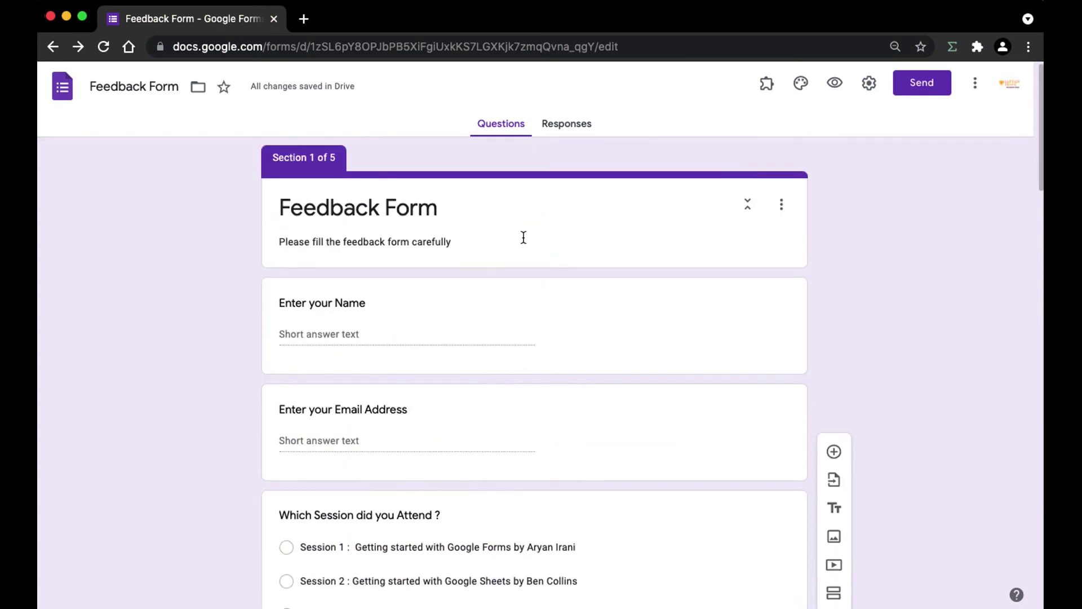
{"action": "scroll", "coordinate": [783, 231], "scroll_direction": "down", "scroll_amount": 1}
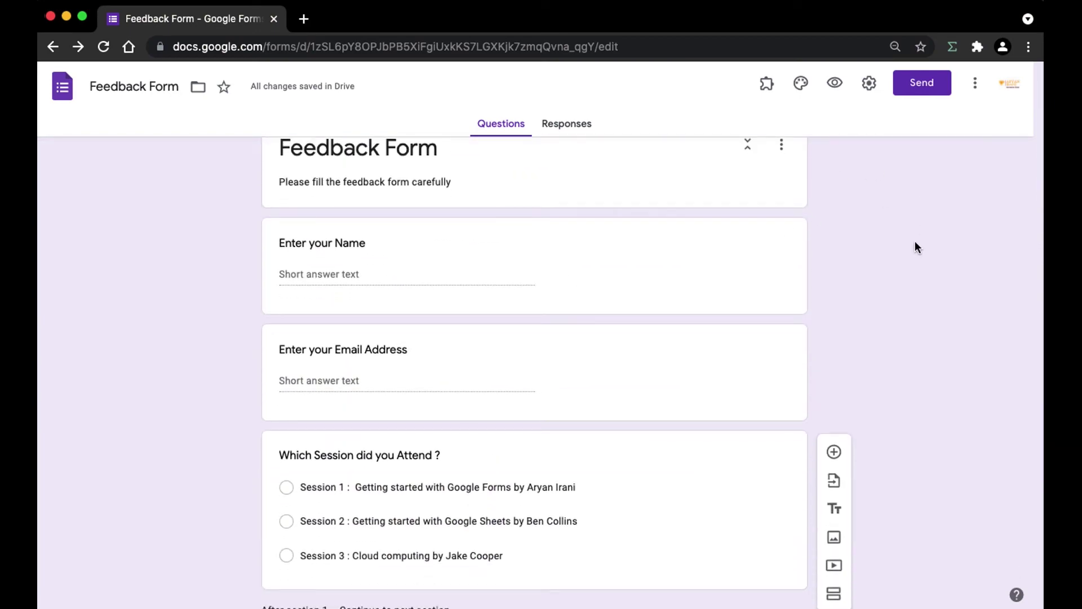
{"action": "left_click", "coordinate": [835, 89]}
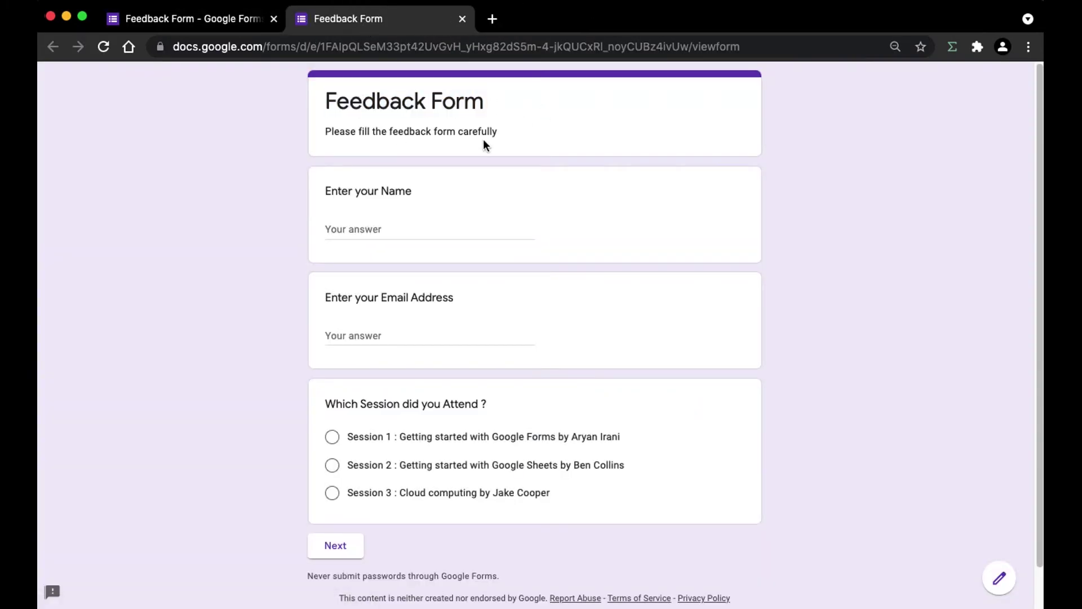
{"action": "left_click", "coordinate": [343, 550]}
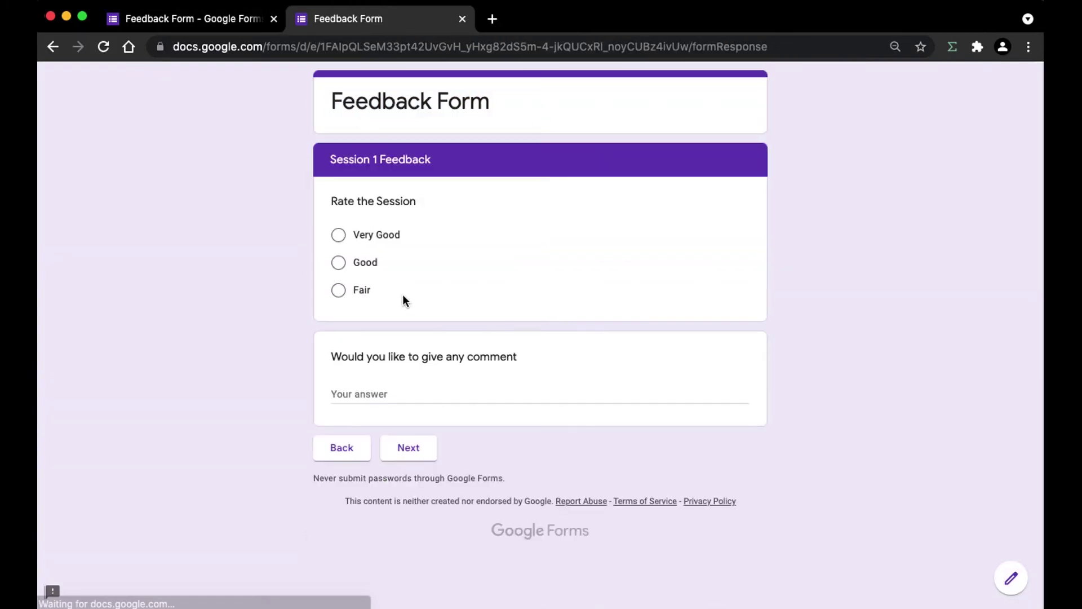
{"action": "key", "text": "super+w"}
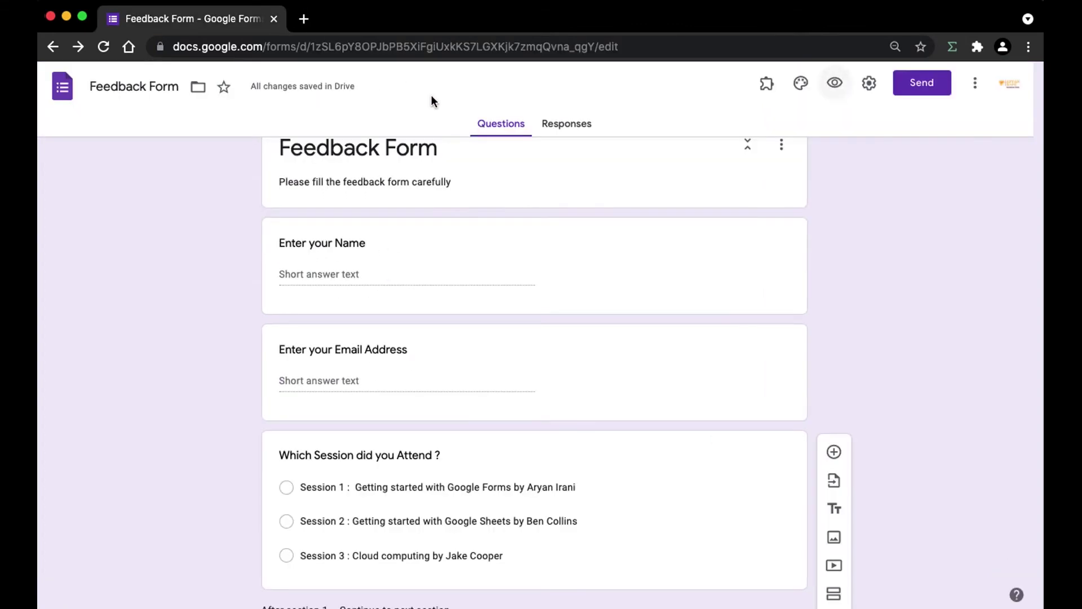
{"action": "scroll", "coordinate": [444, 152], "scroll_direction": "down", "scroll_amount": 2}
{"action": "scroll", "coordinate": [444, 151], "scroll_direction": "up", "scroll_amount": 4}
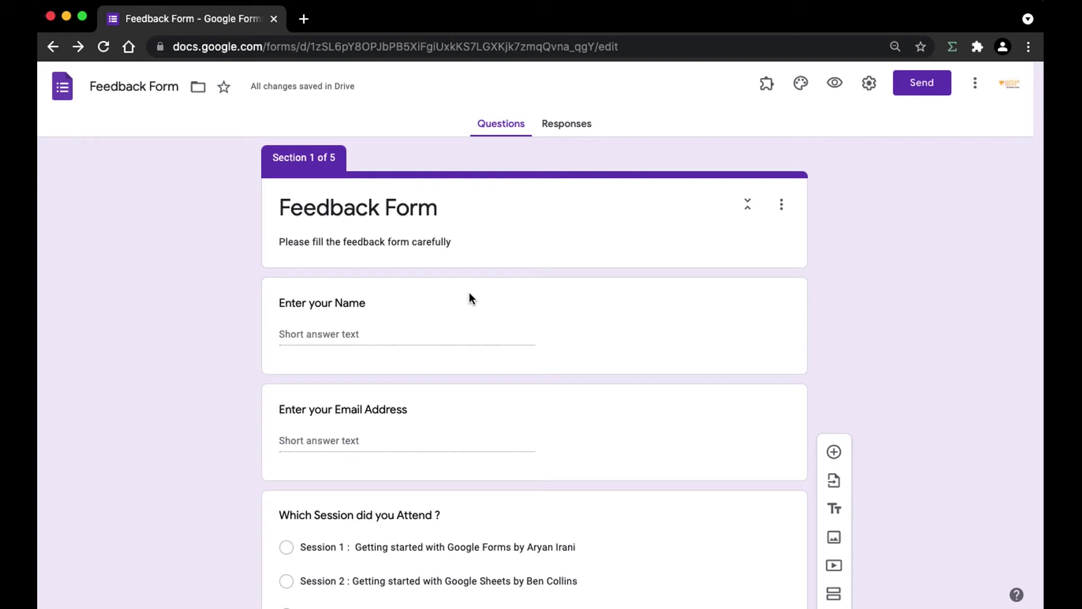
{"action": "scroll", "coordinate": [475, 302], "scroll_direction": "down", "scroll_amount": 4}
Turn on 'Go to section based on answer' for the session question.
{"action": "left_click", "coordinate": [677, 439]}
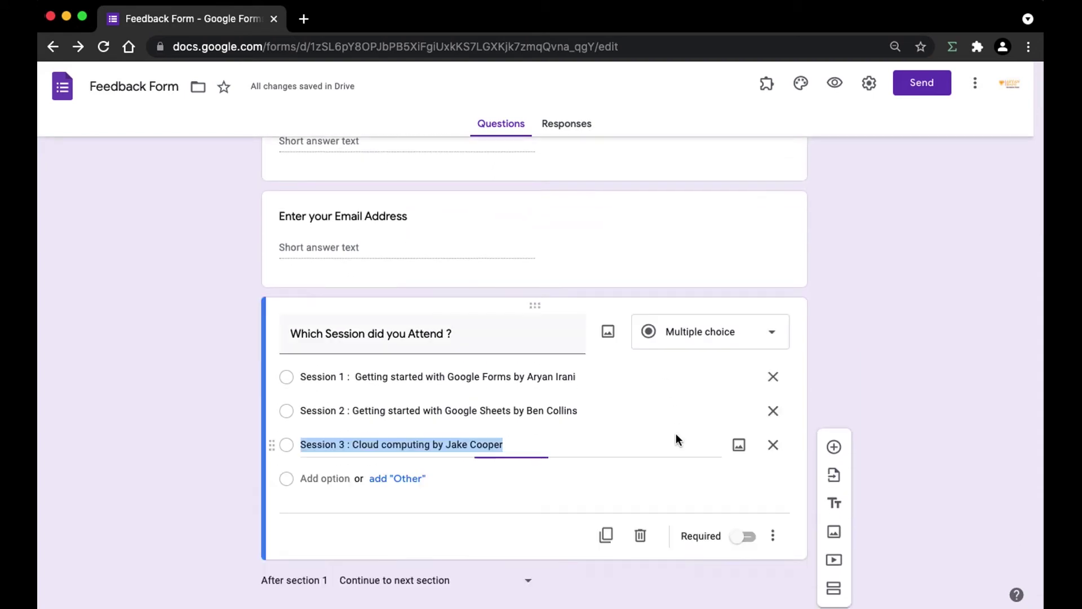
{"action": "left_click", "coordinate": [773, 536]}
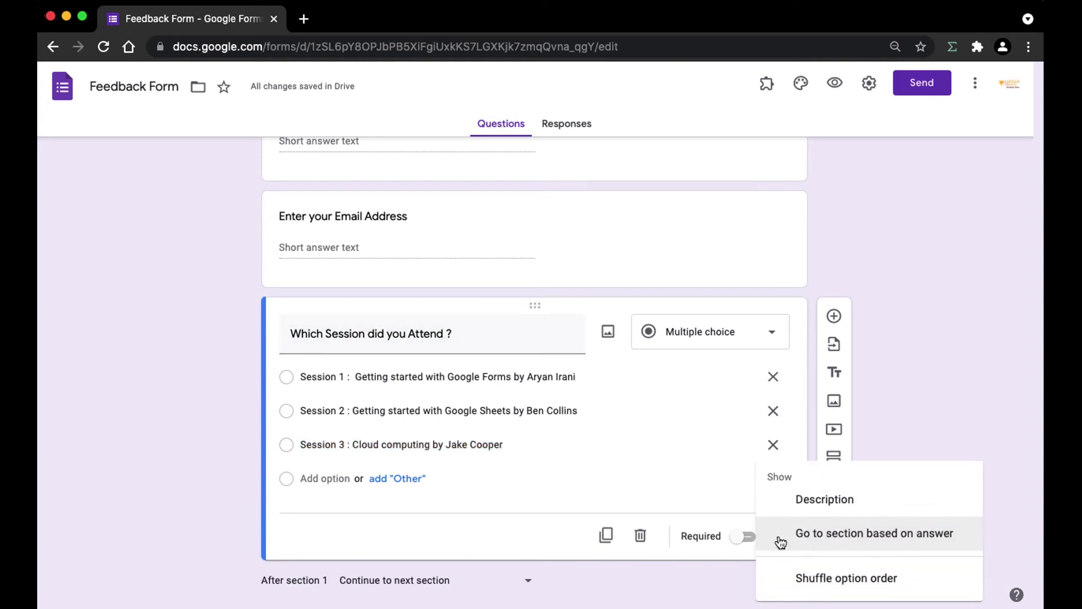
{"action": "left_click", "coordinate": [934, 543]}
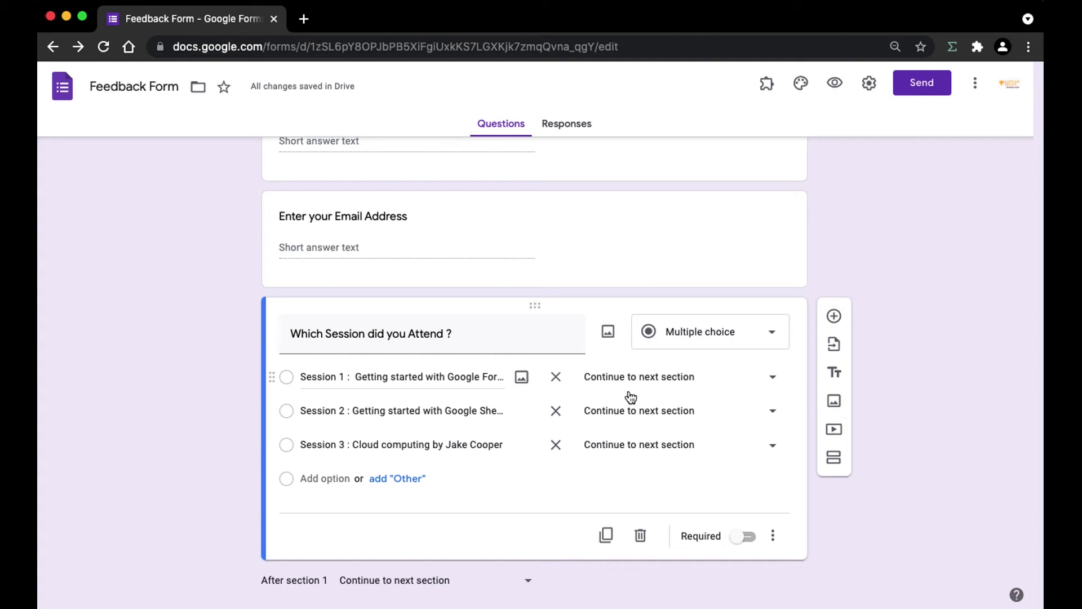
Route Session 1, 2 and 3 to Session 1, 2 and 3 Feedback respectively.
{"action": "left_click", "coordinate": [622, 386]}
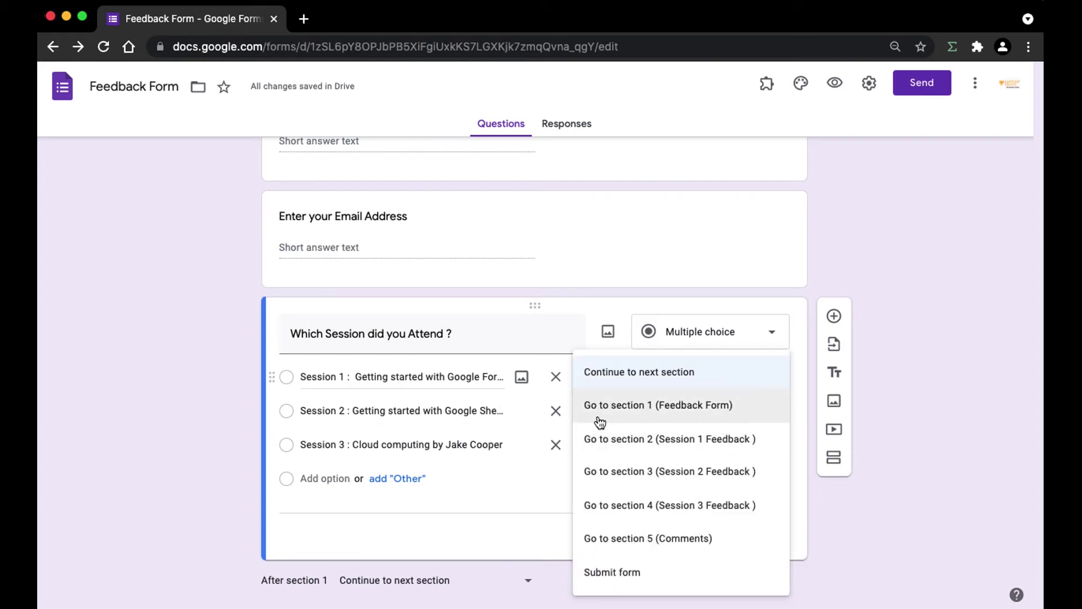
{"action": "left_click", "coordinate": [719, 448]}
{"action": "left_click", "coordinate": [640, 410]}
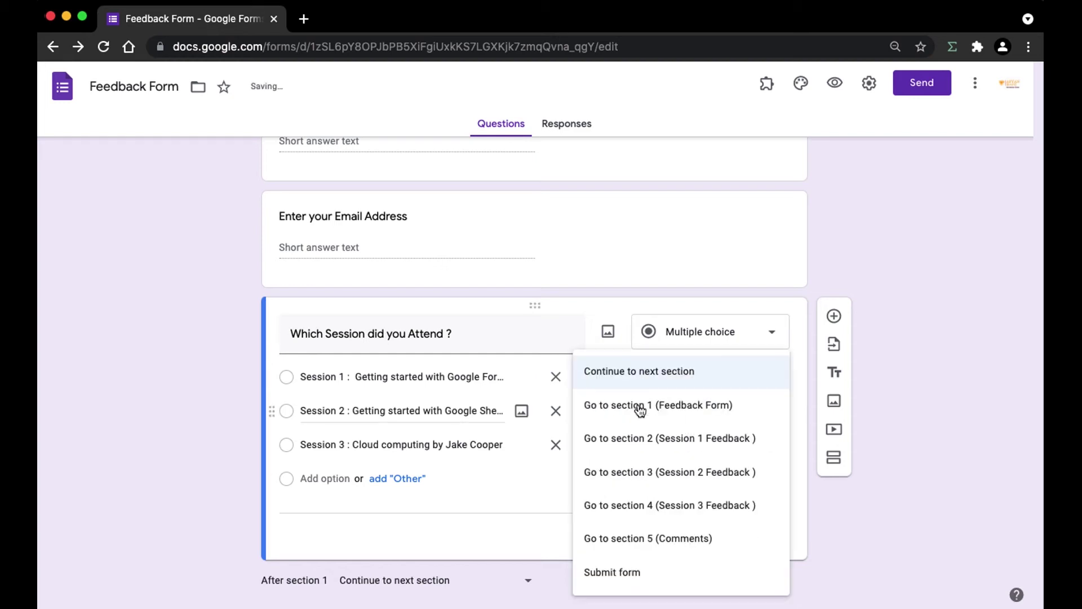
{"action": "left_click", "coordinate": [646, 476]}
{"action": "left_click", "coordinate": [651, 459]}
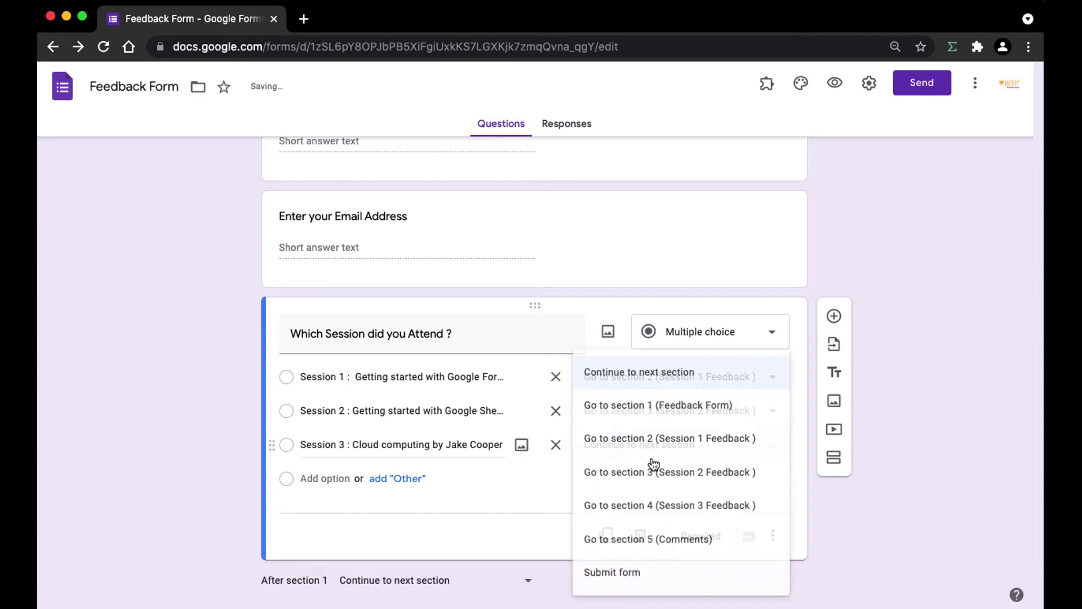
{"action": "left_click", "coordinate": [683, 502]}
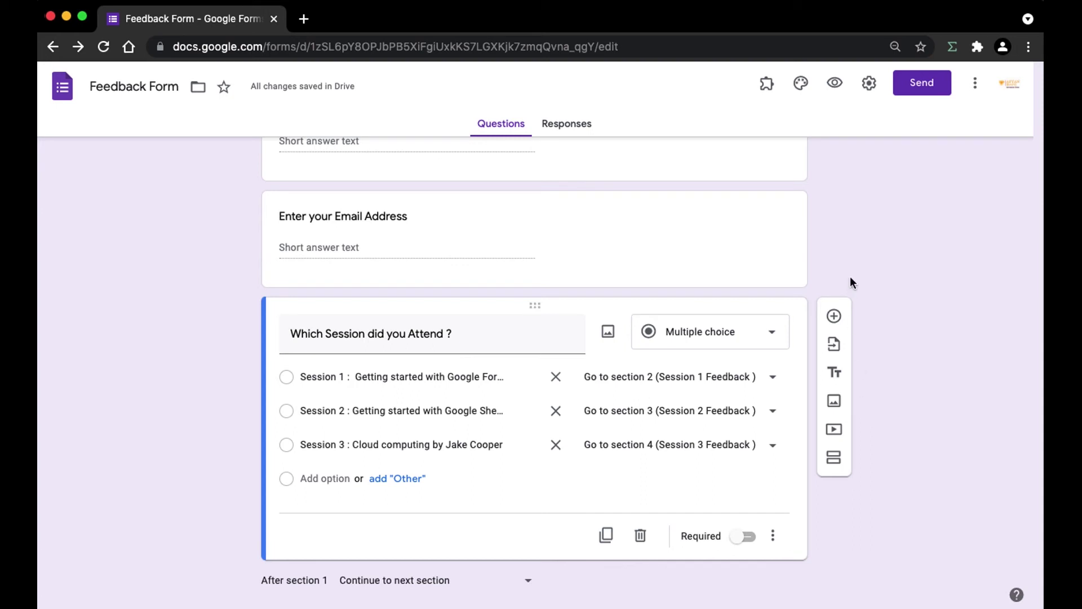
Preview the form and fill in the respondent's name and e-mail address.
{"action": "left_click", "coordinate": [837, 99]}
{"action": "left_click", "coordinate": [425, 232]}
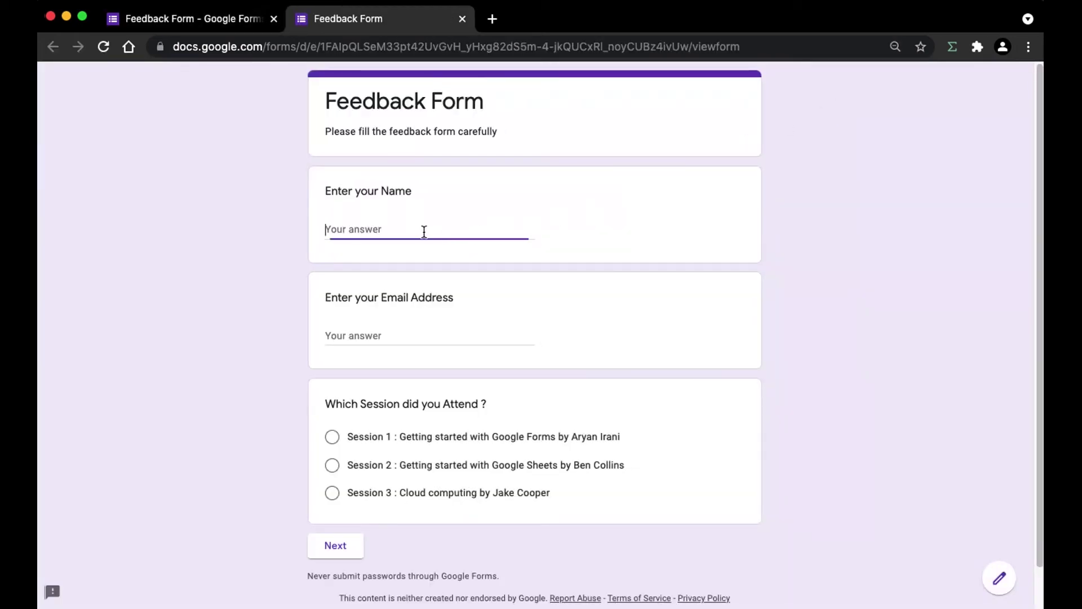
{"action": "left_click", "coordinate": [428, 336]}
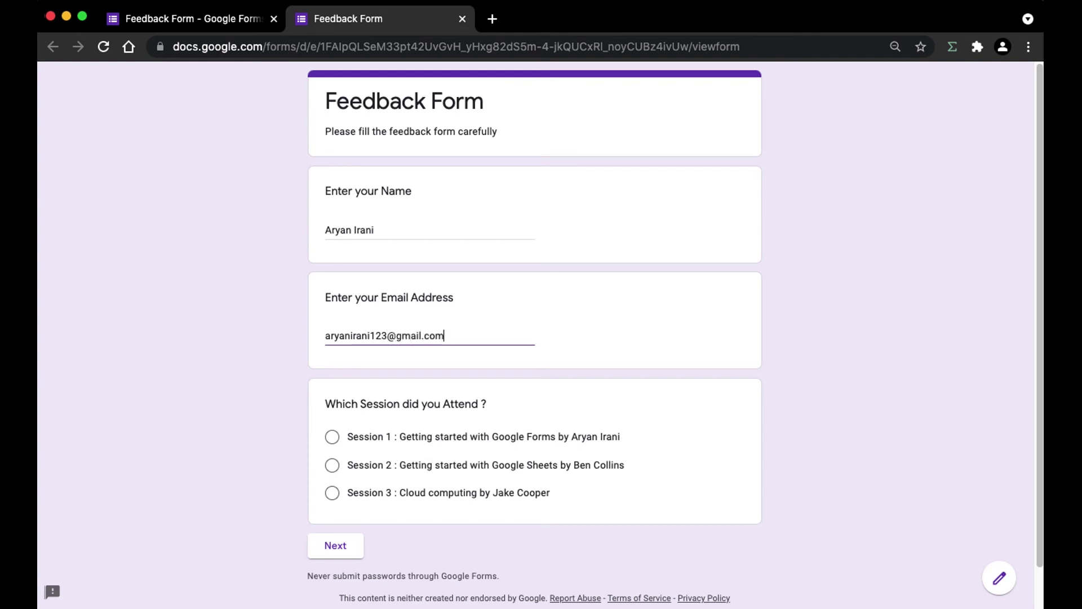
{"action": "key", "text": "Tab"}
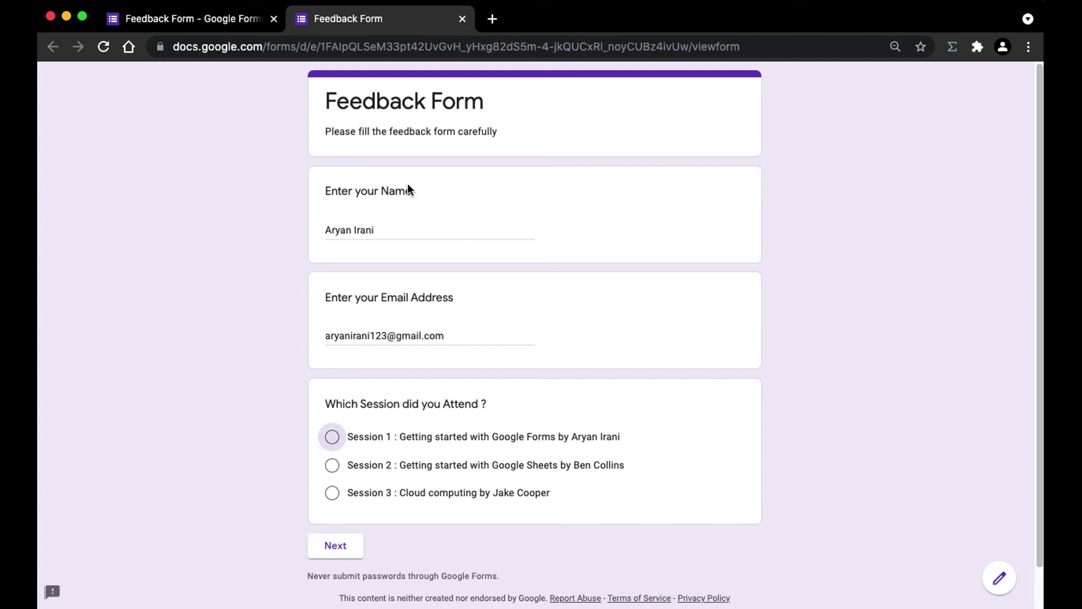
Choose Session 1 and continue, confirming the Session 1 Feedback page appears.
{"action": "left_click", "coordinate": [346, 437]}
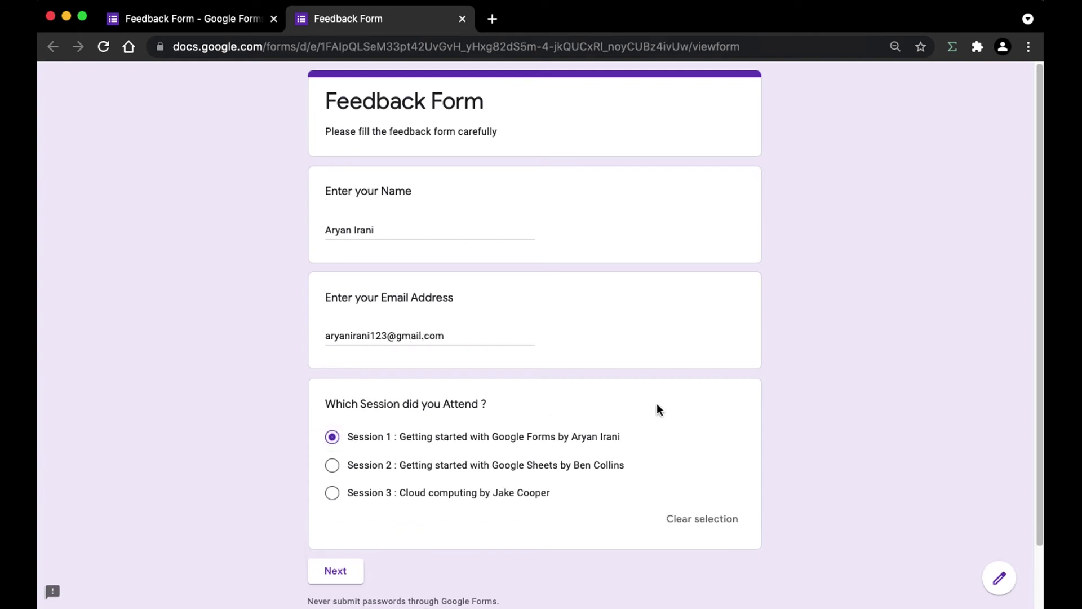
{"action": "left_click", "coordinate": [341, 565]}
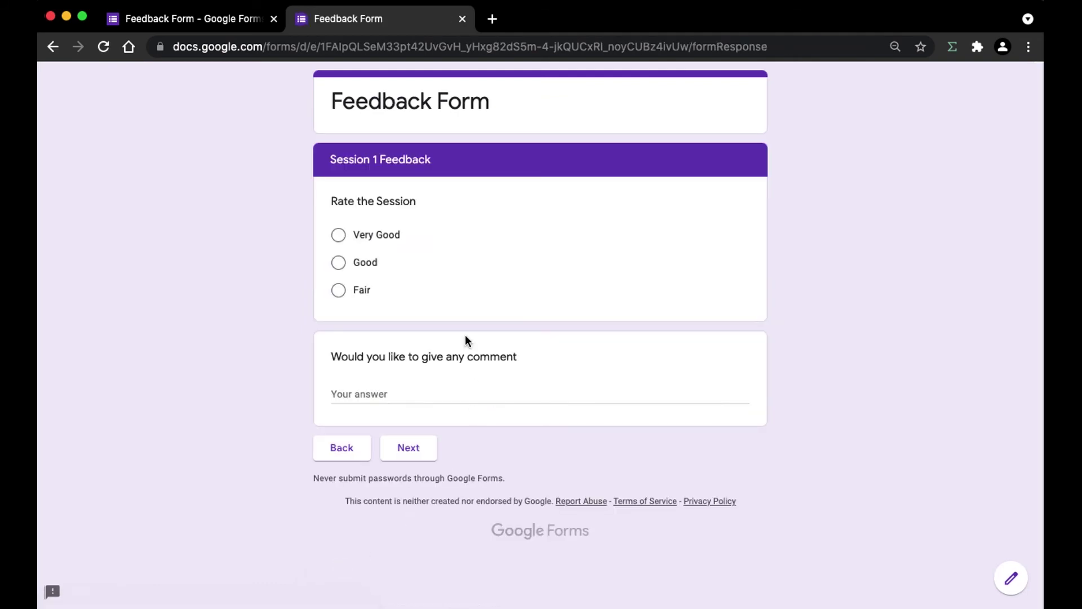
{"action": "left_click_drag", "start_coordinate": [331, 160], "coordinate": [422, 167]}
{"action": "left_click", "coordinate": [336, 202]}
Go back, switch the answer to Session 2, and confirm the Session 2 Feedback page.
{"action": "left_click", "coordinate": [342, 448]}
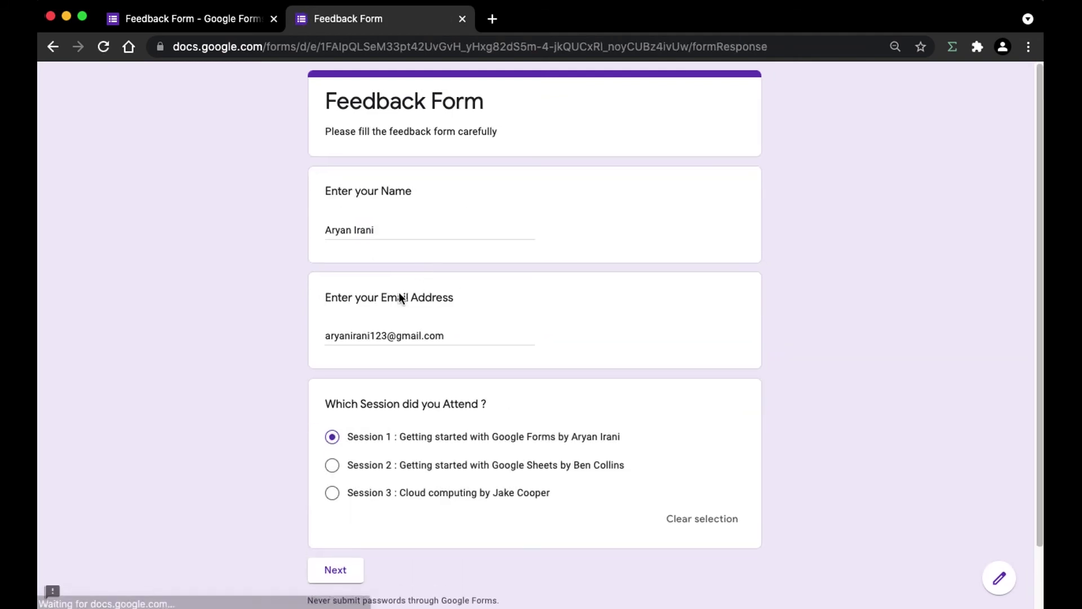
{"action": "left_click", "coordinate": [328, 472]}
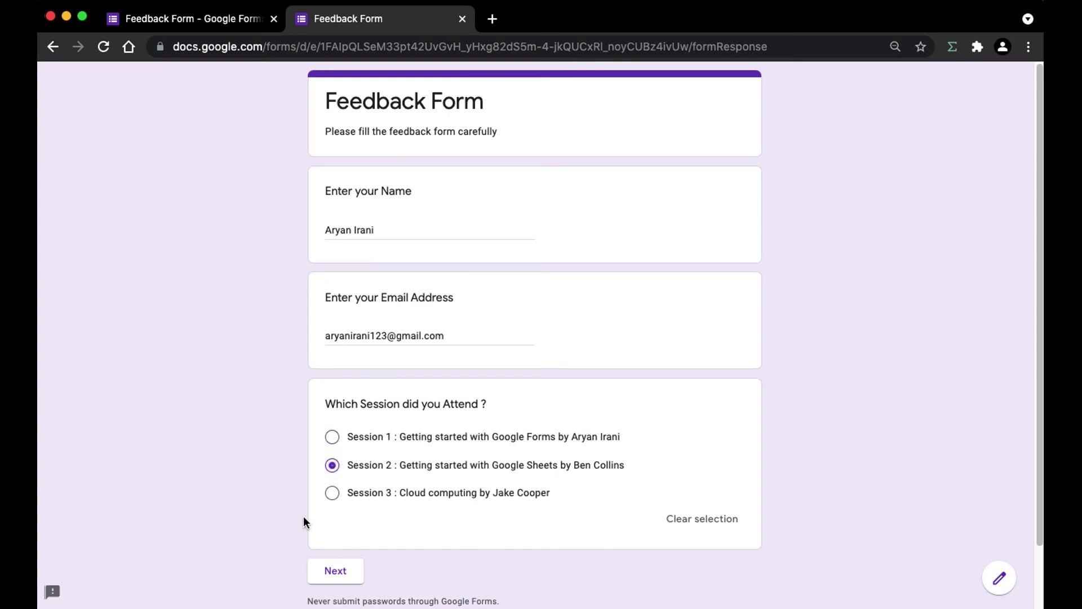
{"action": "left_click", "coordinate": [325, 565]}
{"action": "left_click_drag", "start_coordinate": [330, 159], "coordinate": [488, 162]}
{"action": "left_click", "coordinate": [489, 160]}
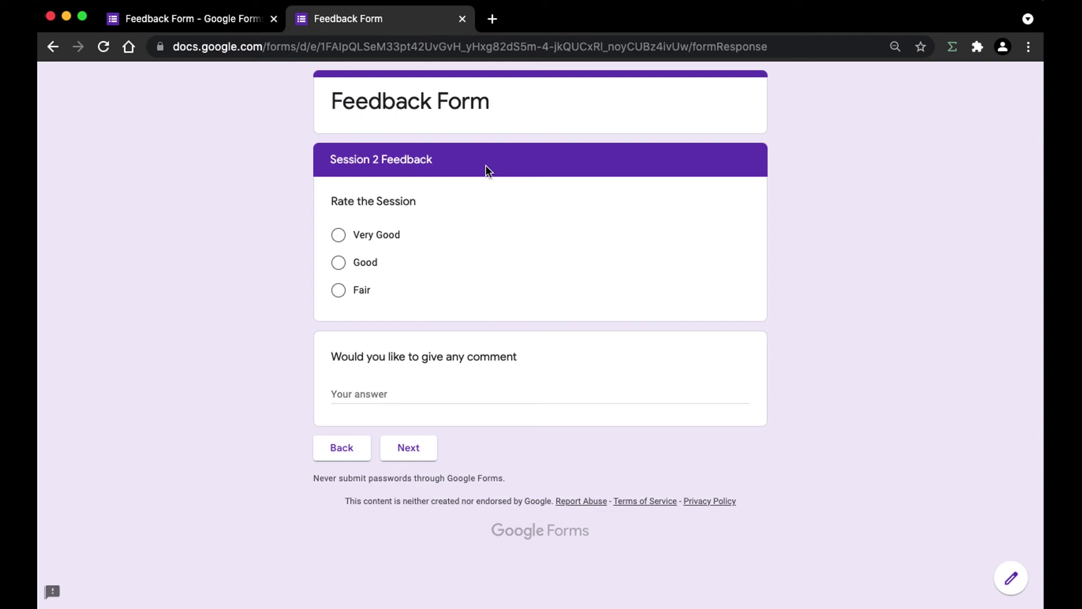